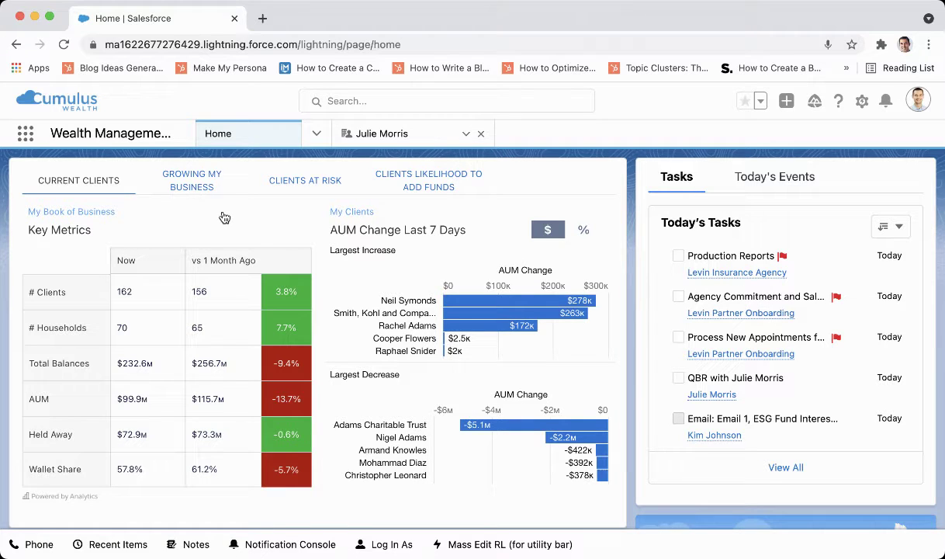
- Cycle the Home dashboard through Growing My Business, Clients at Risk and Clients Likelihood to Add Funds charts
click(194, 179)
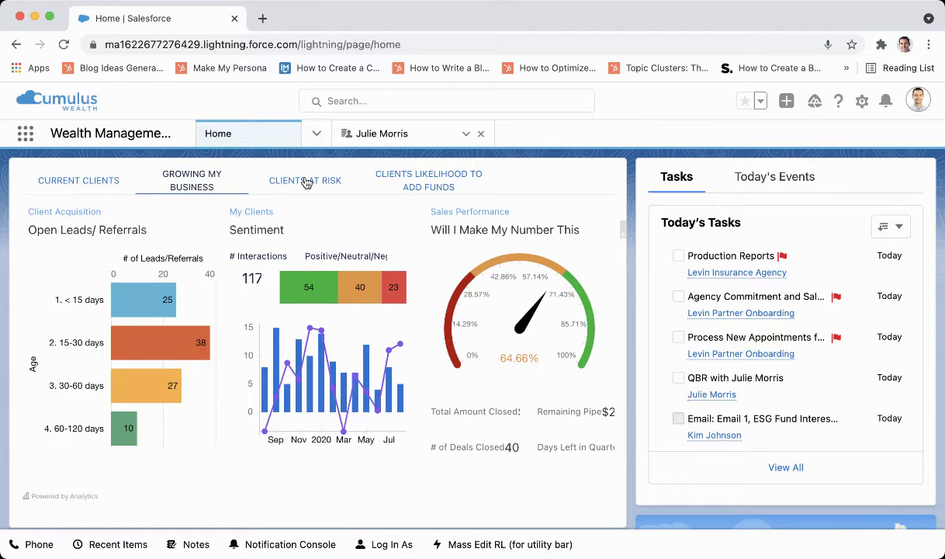
click(306, 182)
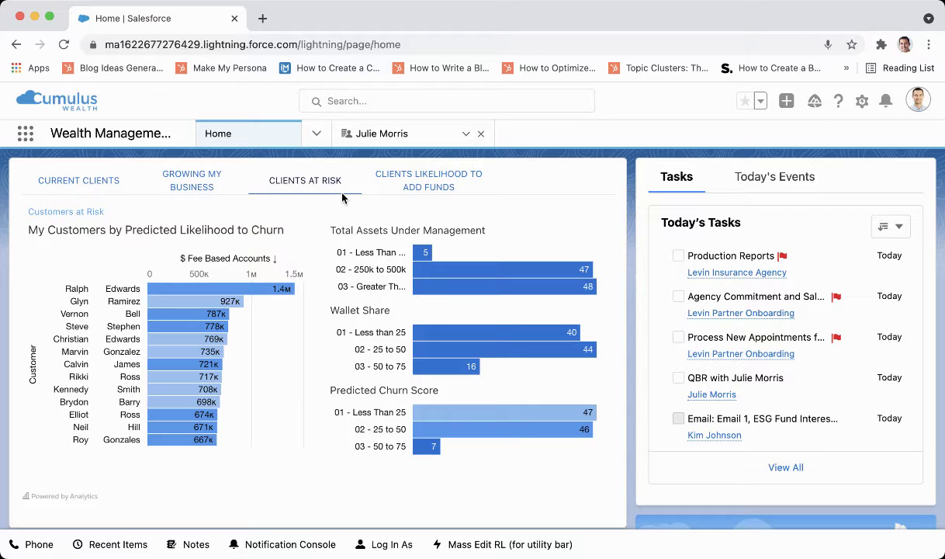
click(409, 184)
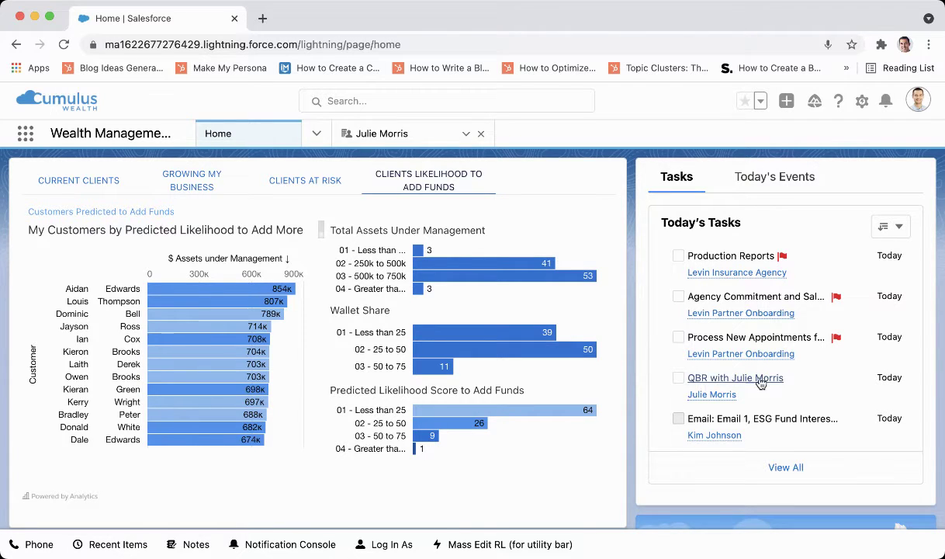
- Open the QBR task's client account record and scroll through its summary
click(708, 396)
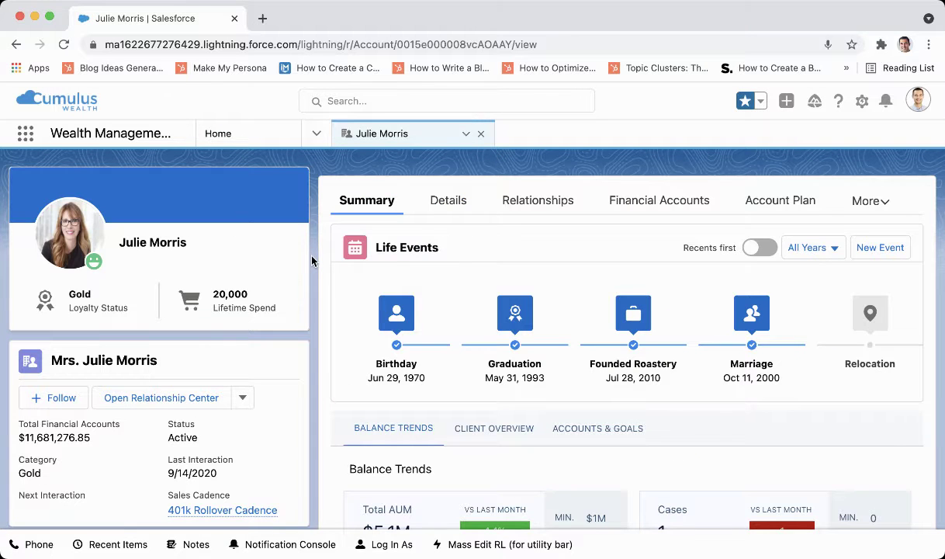
scroll(311, 261, down, 2)
scroll(311, 261, up, 2)
scroll(312, 261, down, 1)
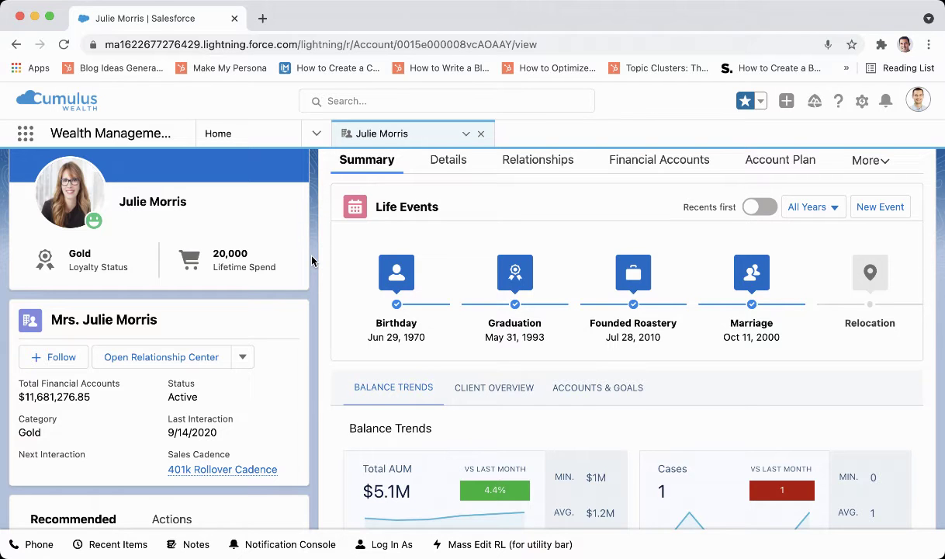
scroll(311, 261, down, 5)
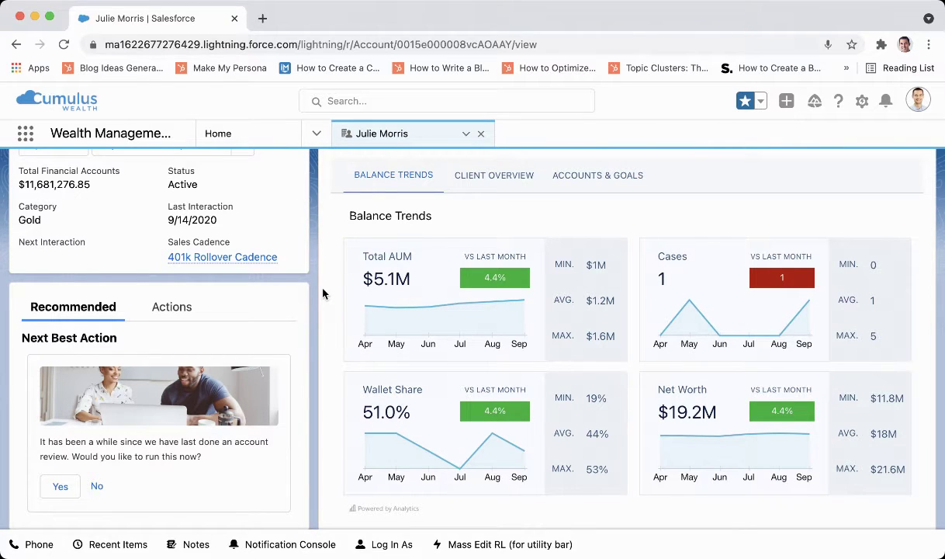
scroll(323, 293, up, 3)
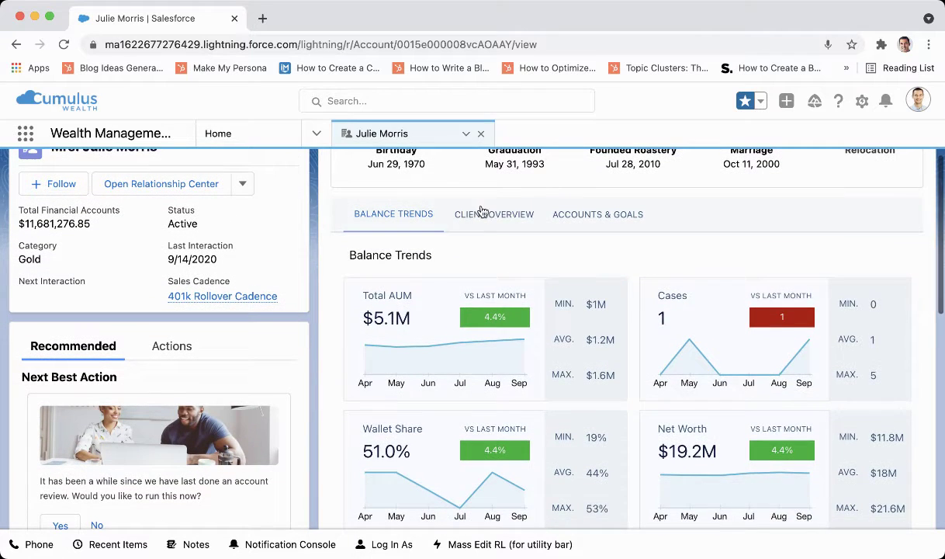
- Show the Client Overview key metrics and the Accounts & Goals balance and goals charts
click(478, 215)
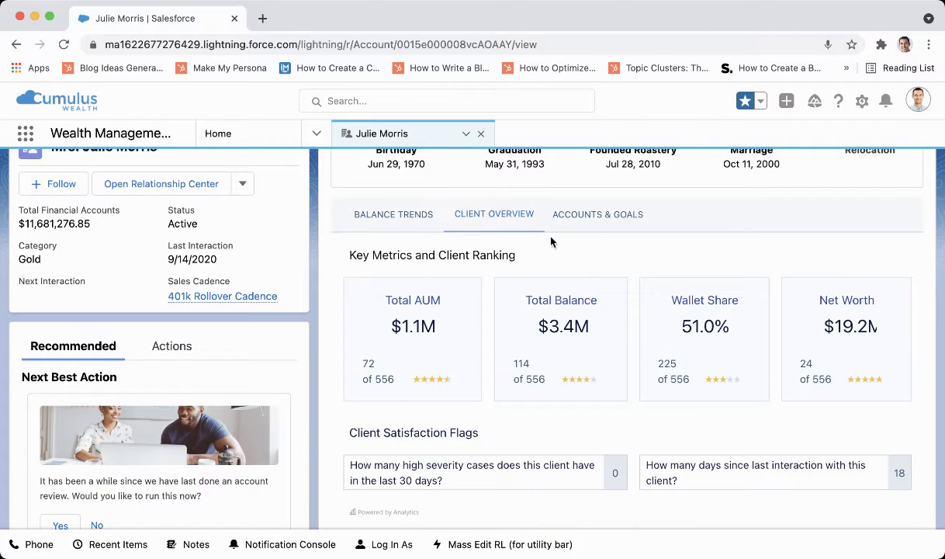
click(575, 217)
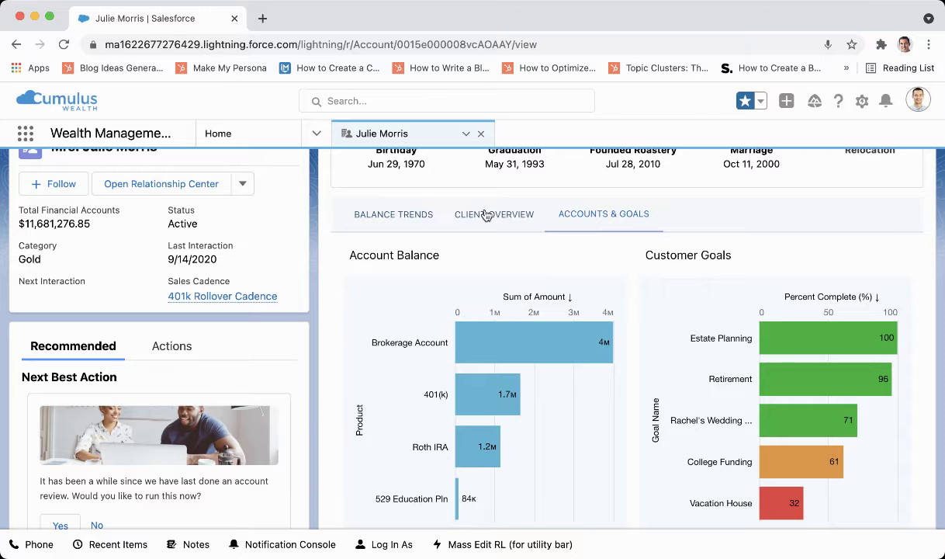
scroll(327, 223, up, 4)
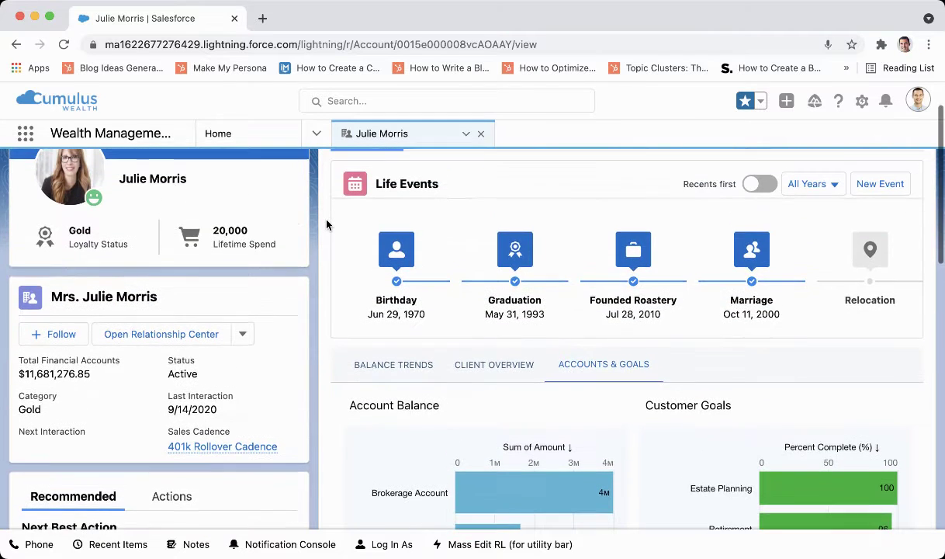
scroll(327, 225, up, 2)
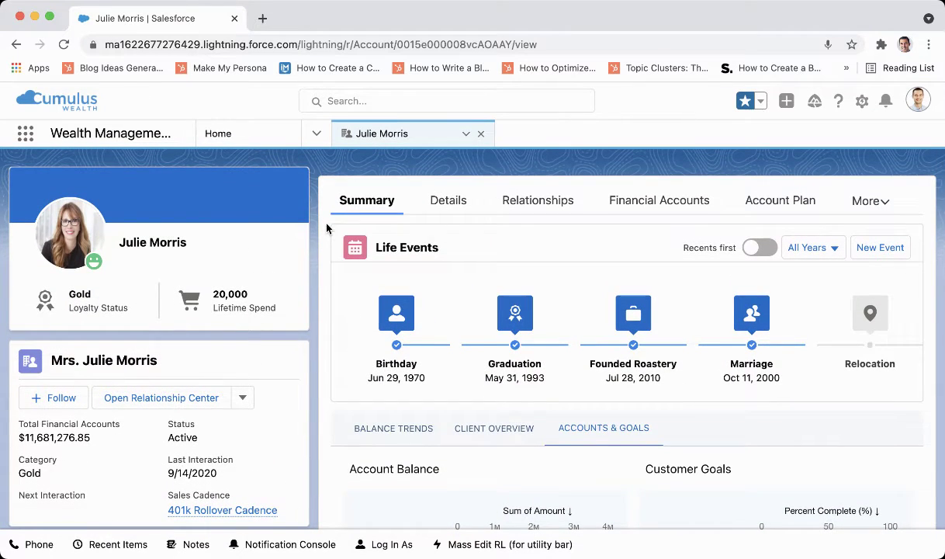
click(525, 202)
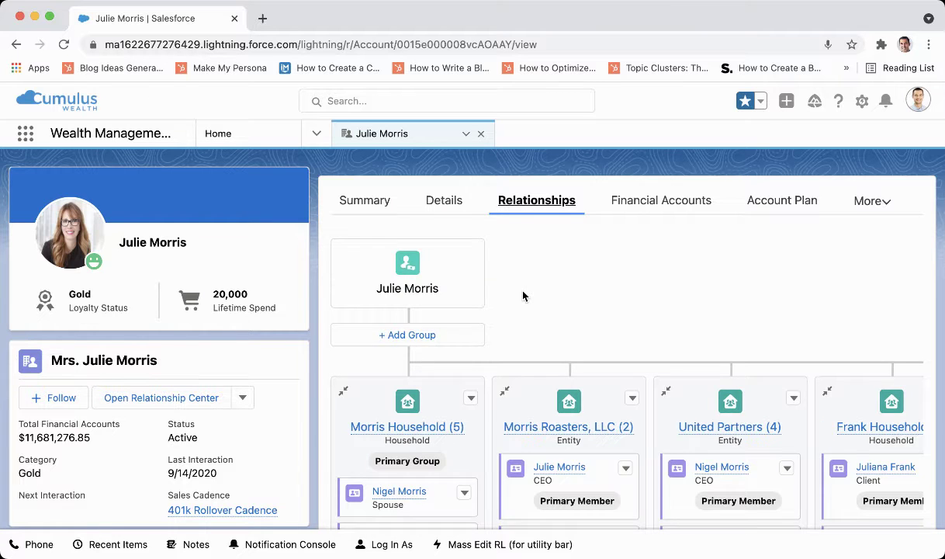
- Scroll through the client's household and business entity group cards and their members
scroll(523, 295, down, 2)
scroll(523, 296, down, 1)
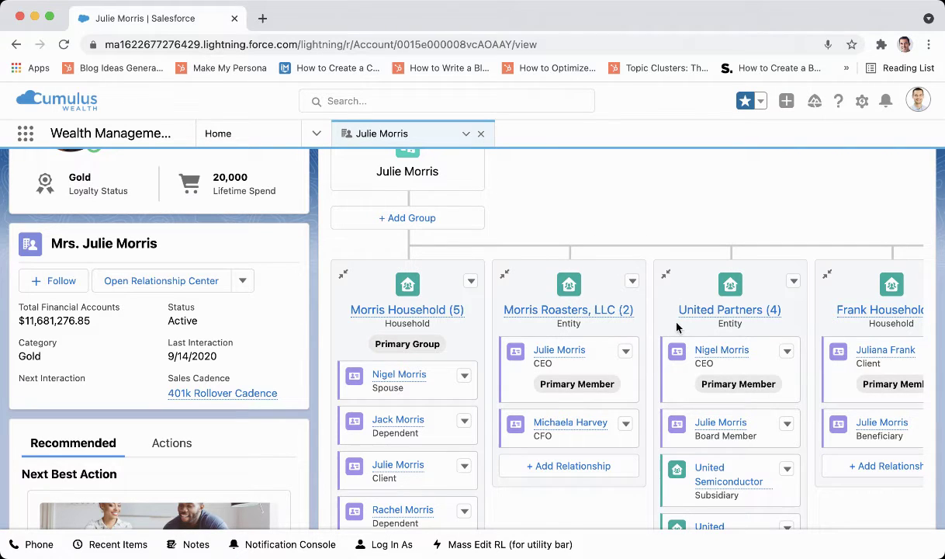
scroll(654, 405, down, 1)
scroll(654, 406, down, 3)
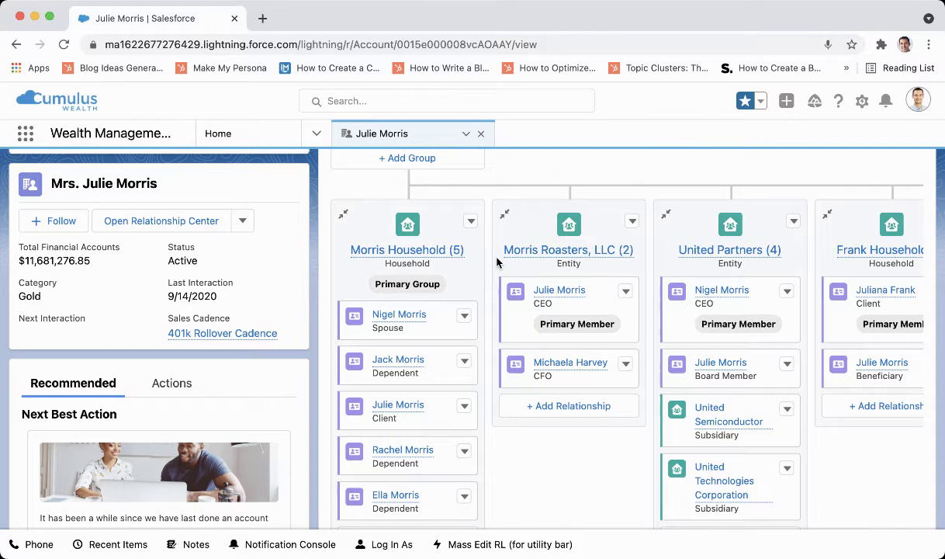
scroll(498, 266, up, 4)
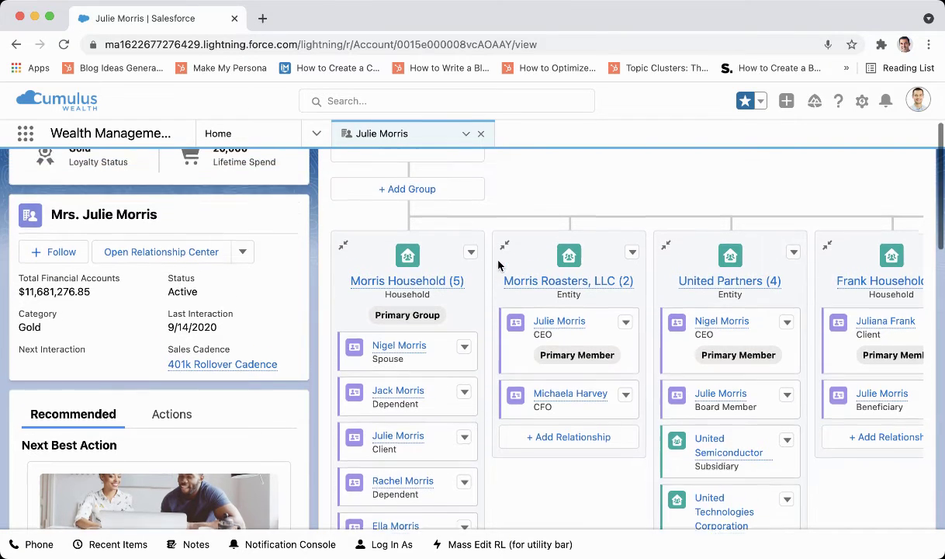
scroll(498, 265, up, 2)
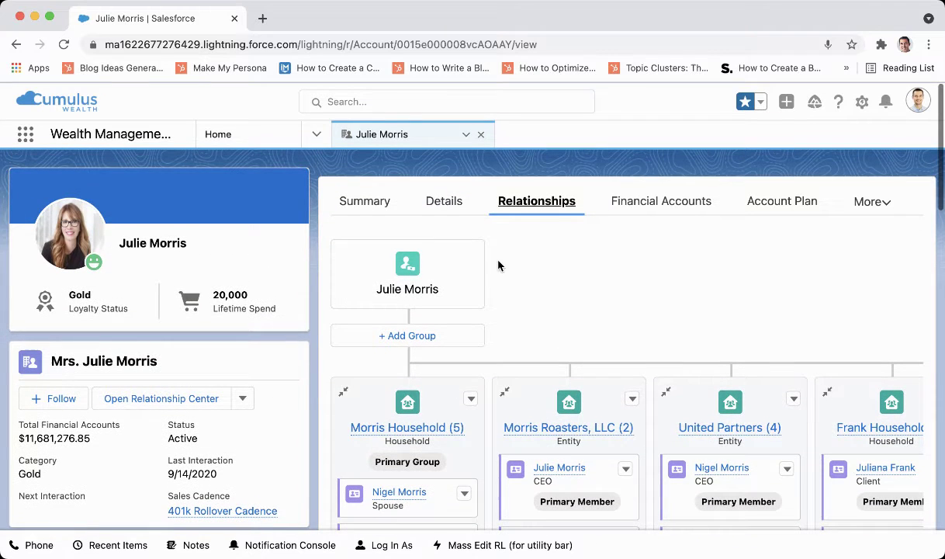
click(643, 206)
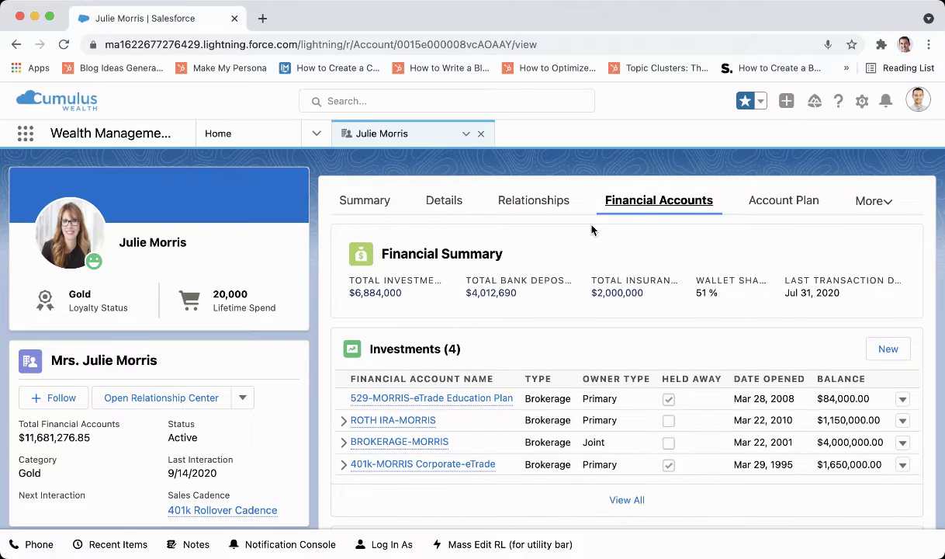
- Review investments ($6,884,000), bank deposits ($4,012,690), insurance ($2,000,000) and assets and liabilities
scroll(591, 229, down, 3)
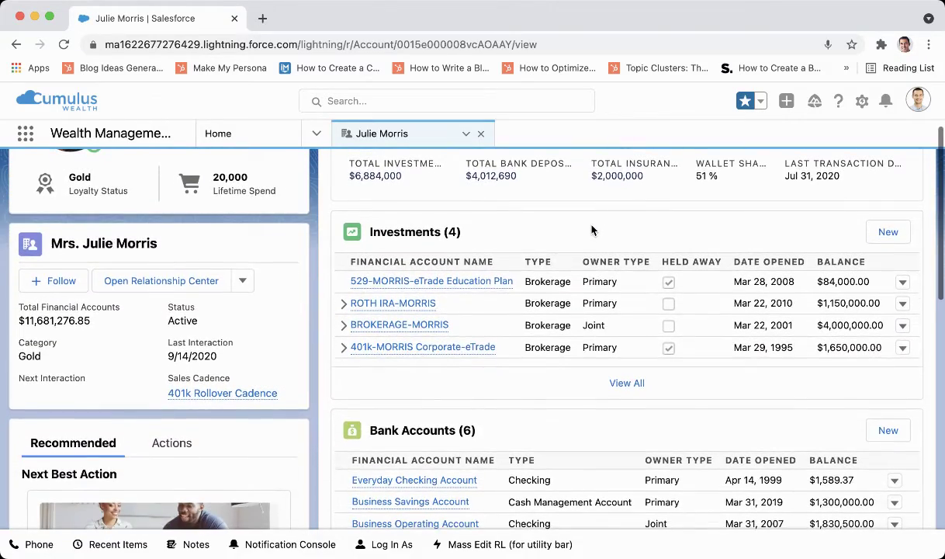
scroll(591, 230, down, 2)
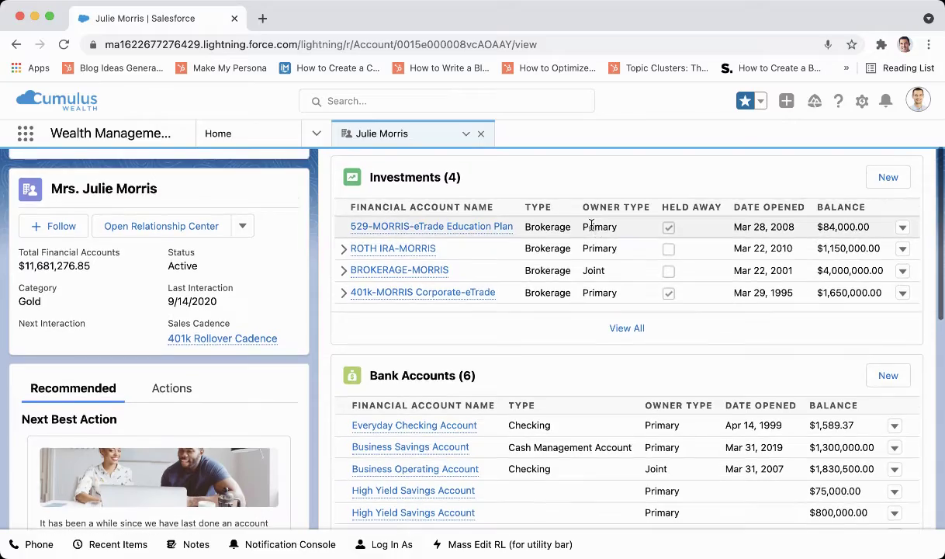
scroll(591, 226, down, 4)
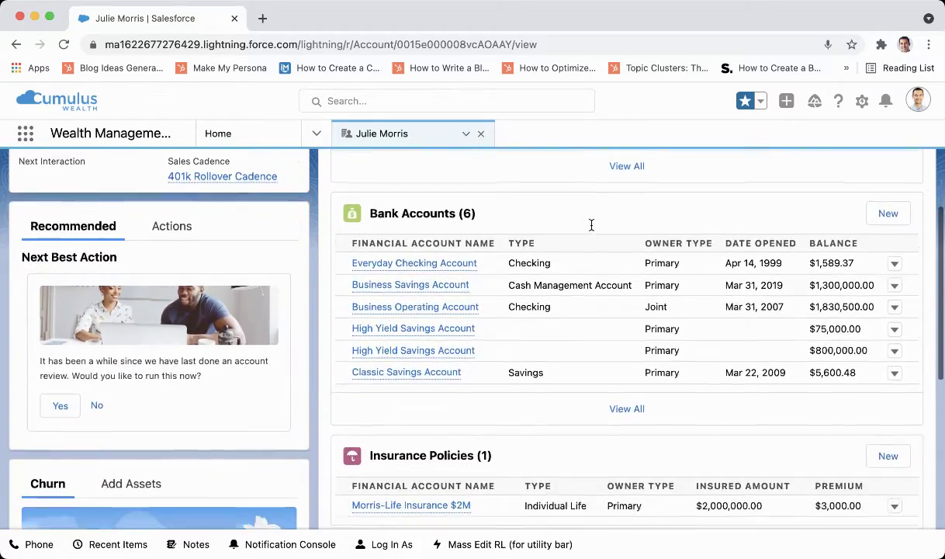
scroll(591, 227, down, 4)
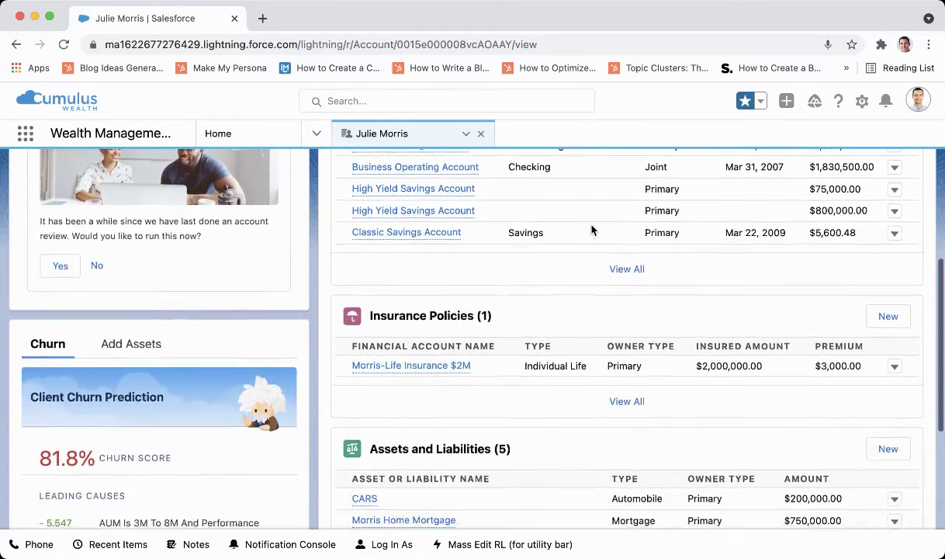
scroll(591, 230, down, 4)
scroll(591, 229, up, 5)
scroll(591, 229, up, 6)
scroll(591, 230, up, 5)
scroll(591, 229, up, 1)
- Review the Goals tab's five goals, from Vacation House at 32% to Retirement at 96%
click(869, 198)
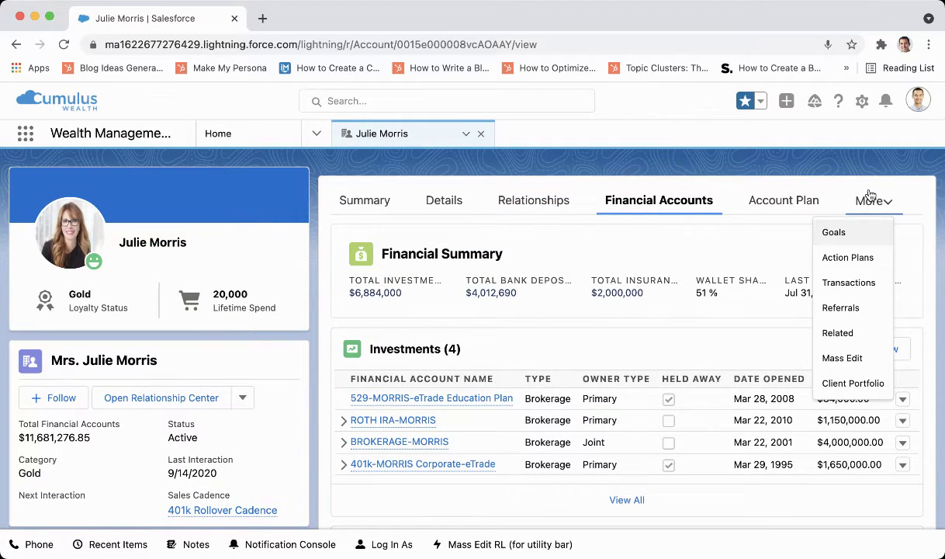
click(842, 231)
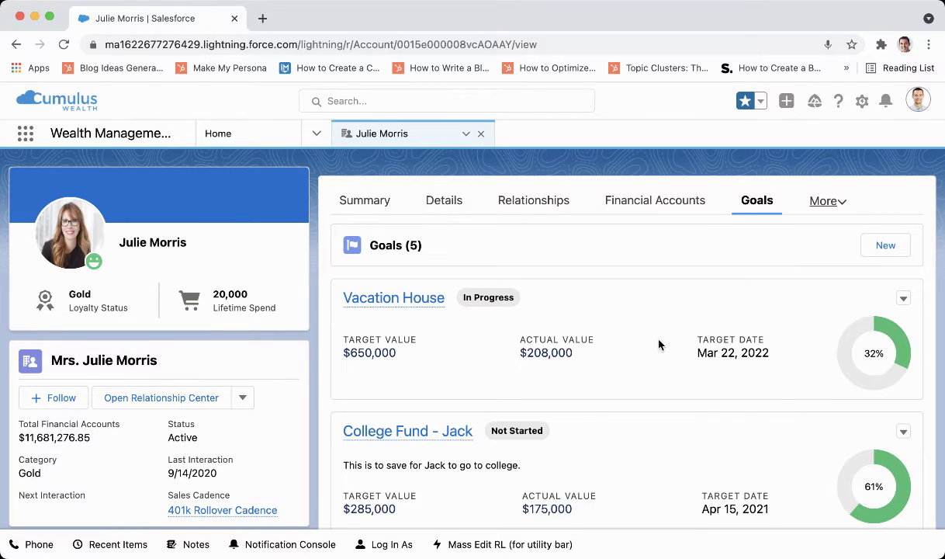
scroll(658, 344, down, 2)
scroll(658, 344, down, 2)
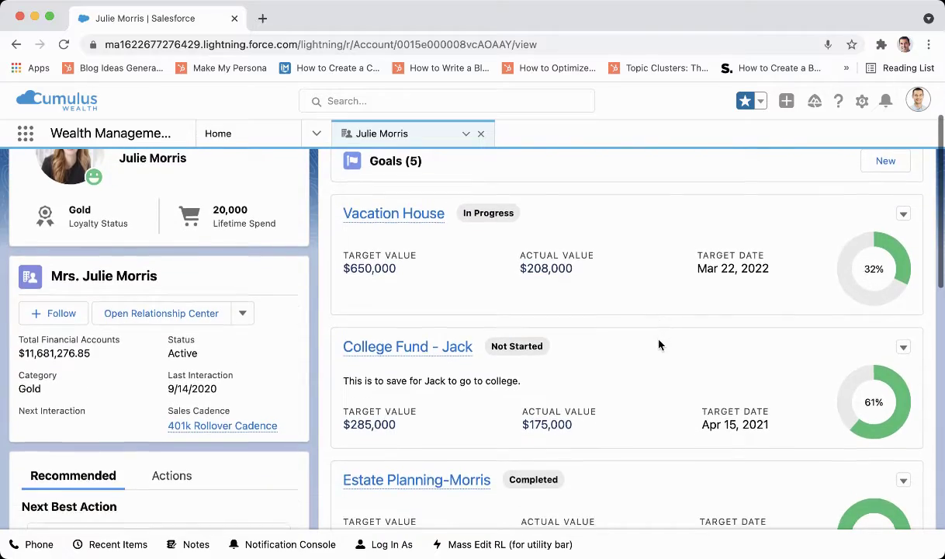
scroll(658, 344, down, 3)
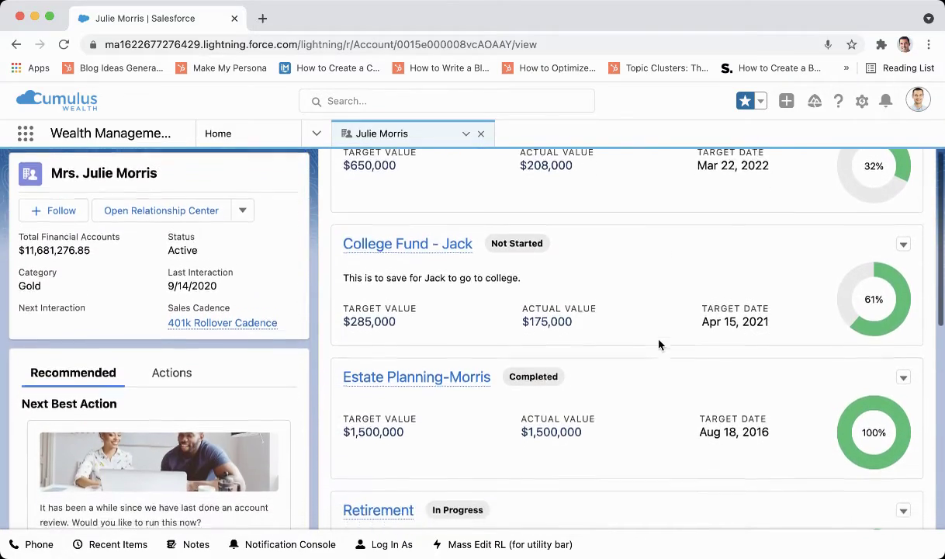
scroll(658, 344, down, 3)
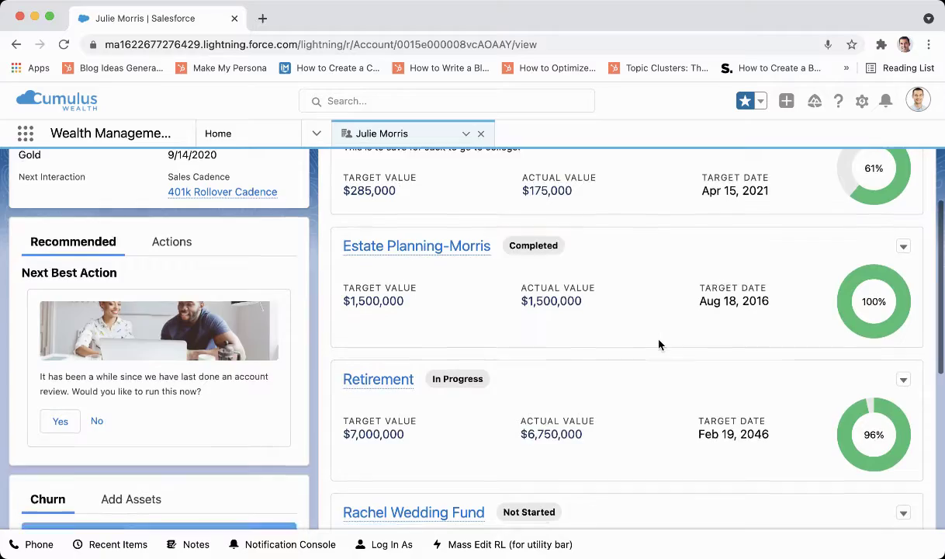
scroll(658, 344, down, 2)
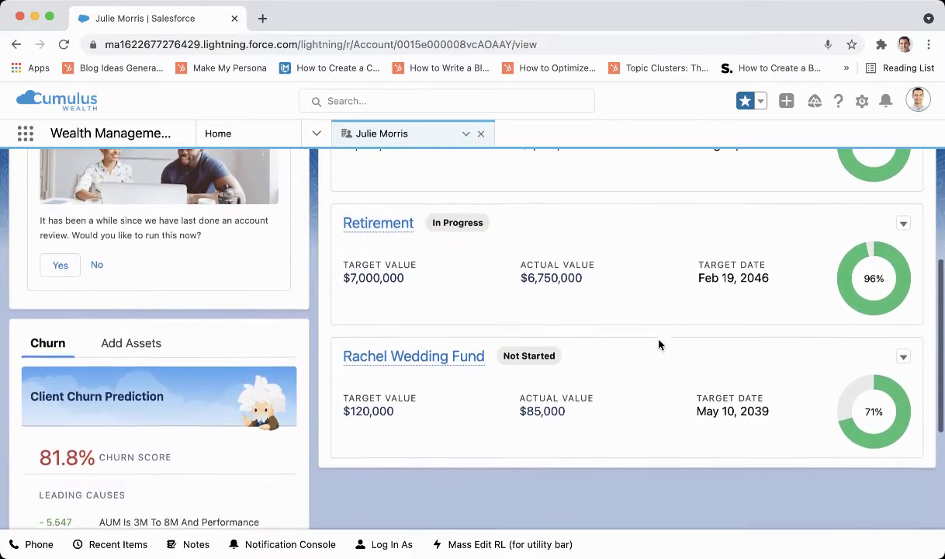
scroll(658, 344, up, 6)
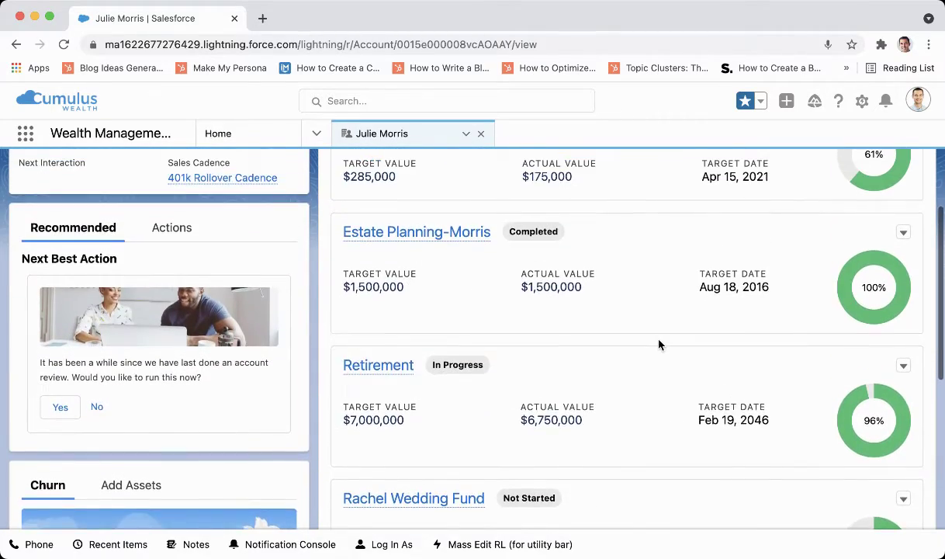
scroll(658, 343, up, 5)
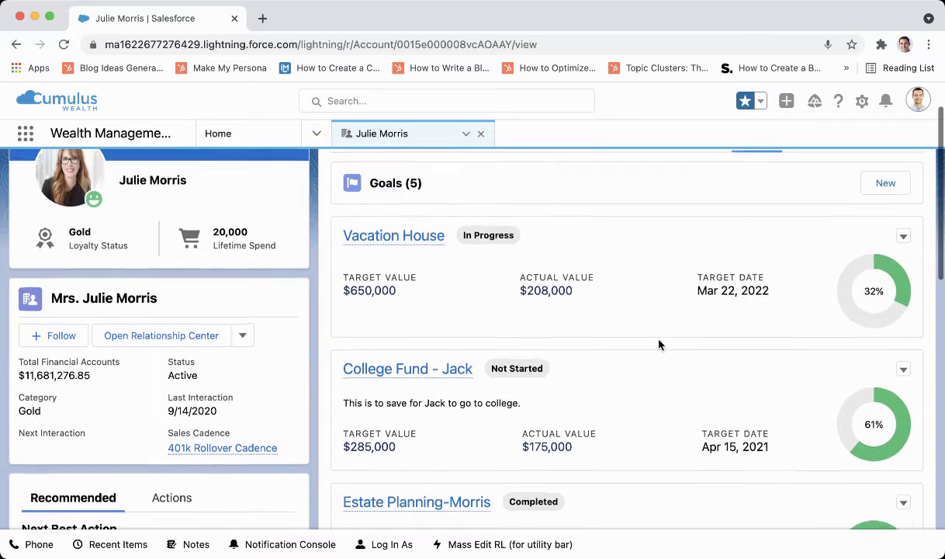
click(826, 201)
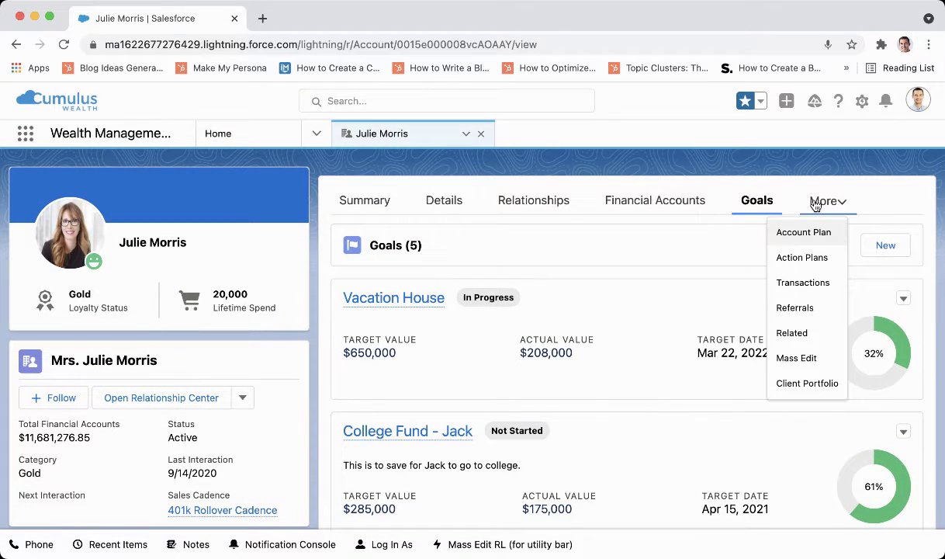
- Show the two Not Started Wealth Advisory Services action plans and review the first plan's tasks
click(804, 259)
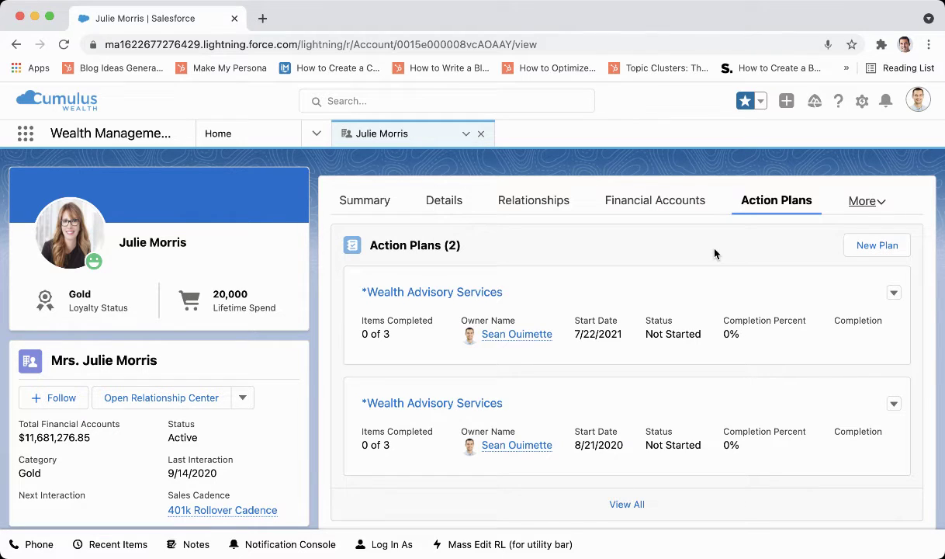
click(404, 291)
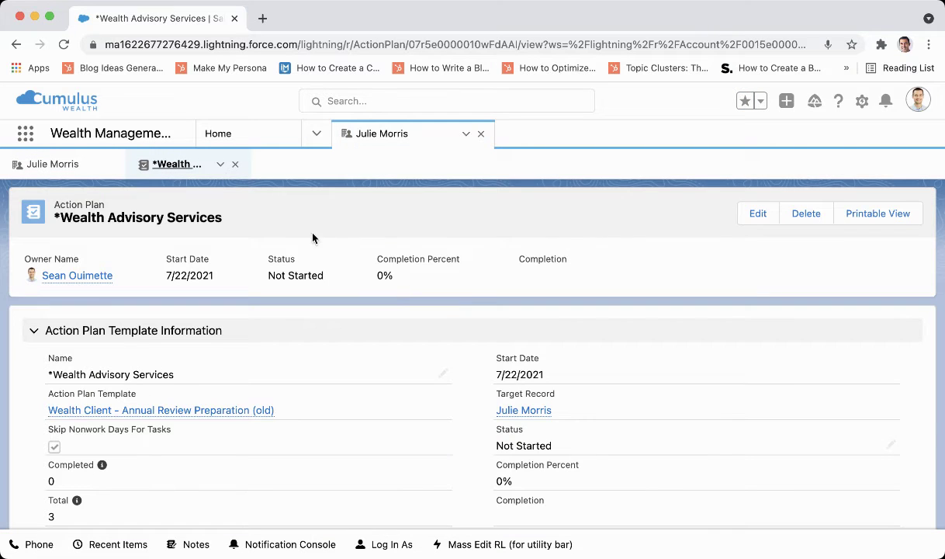
scroll(283, 364, down, 3)
scroll(293, 367, down, 3)
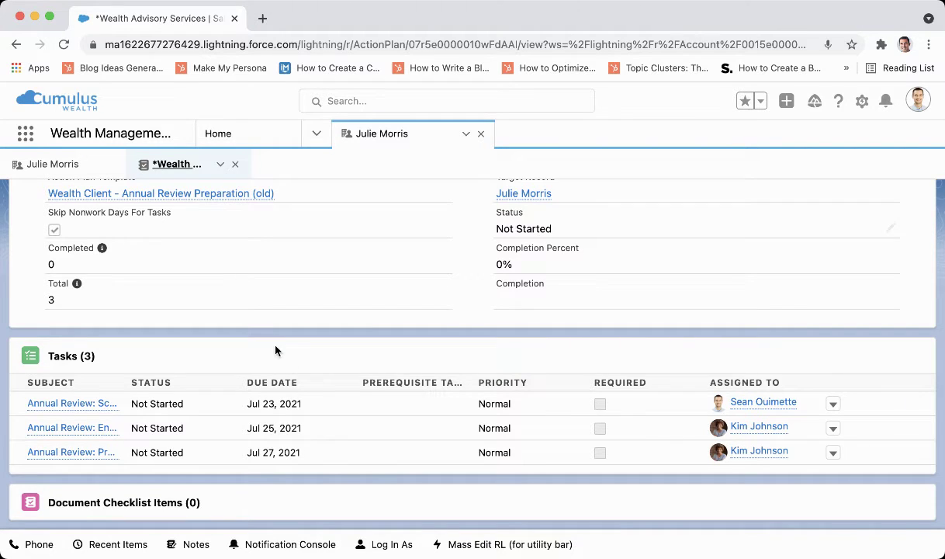
scroll(285, 344, up, 5)
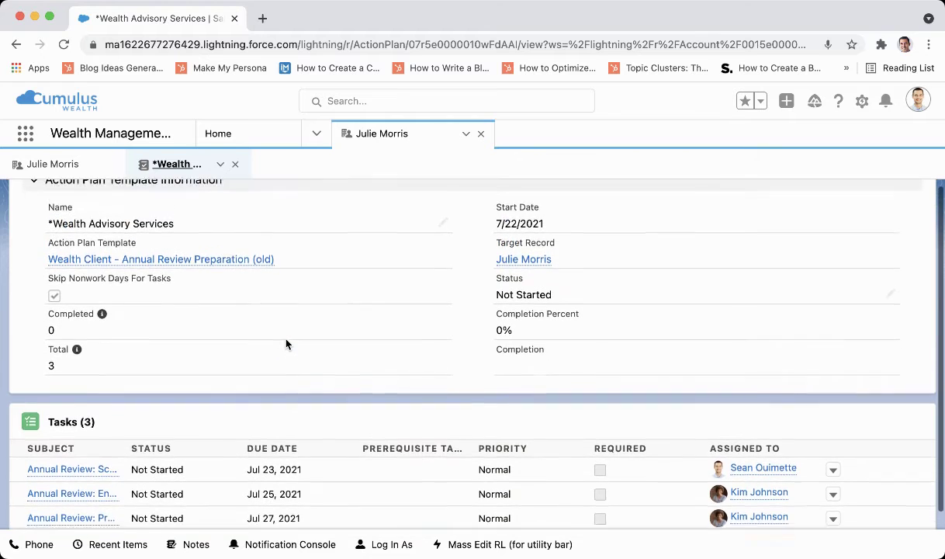
click(66, 167)
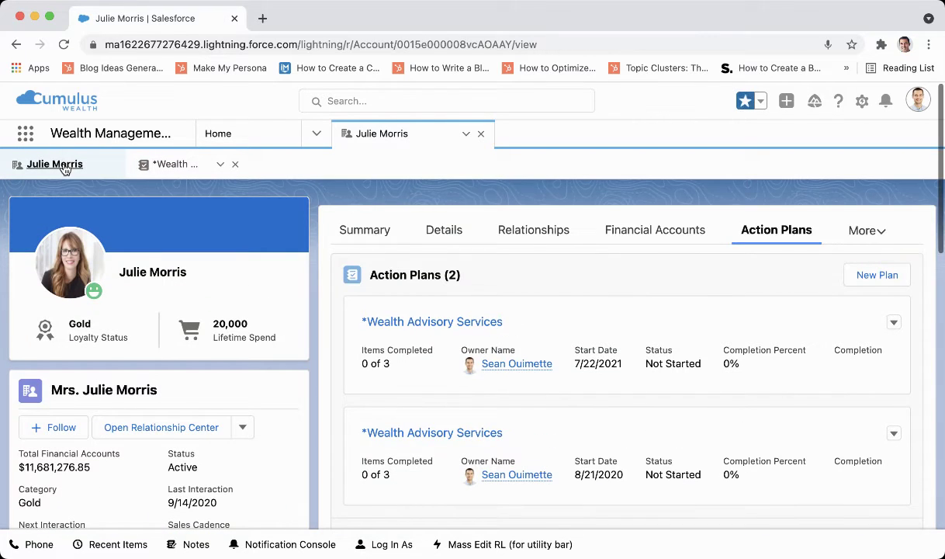
- Show the Transaction History table with the disputed Overdraft Fee and Check Deposit
click(862, 233)
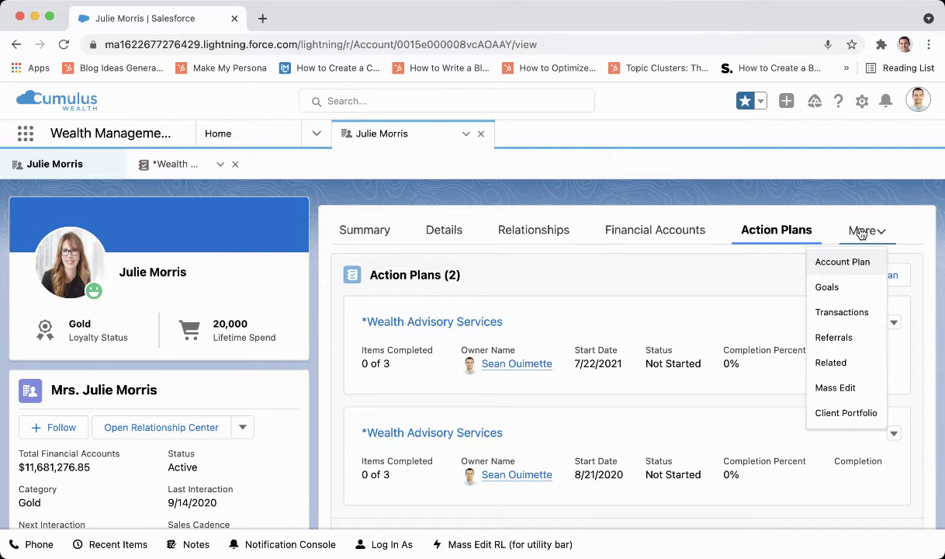
click(853, 311)
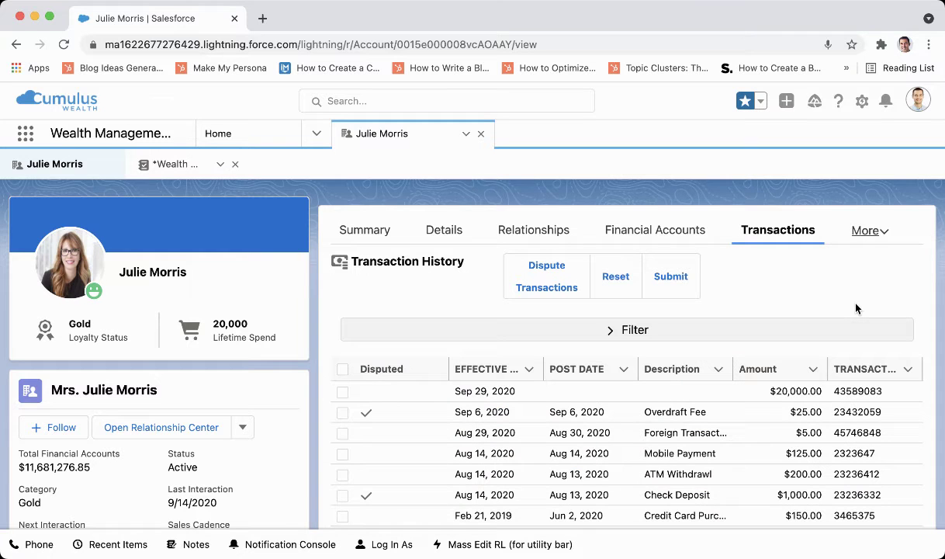
scroll(781, 308, down, 2)
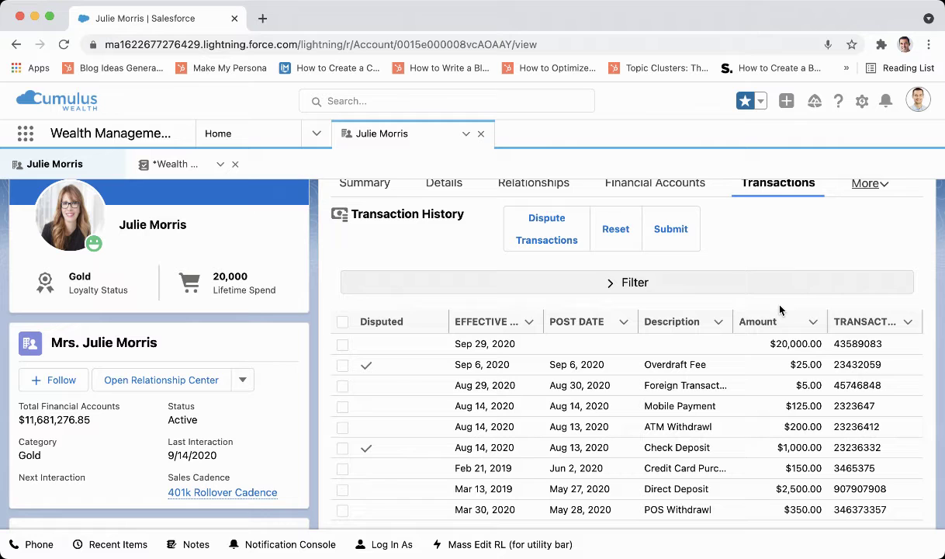
scroll(777, 281, up, 1)
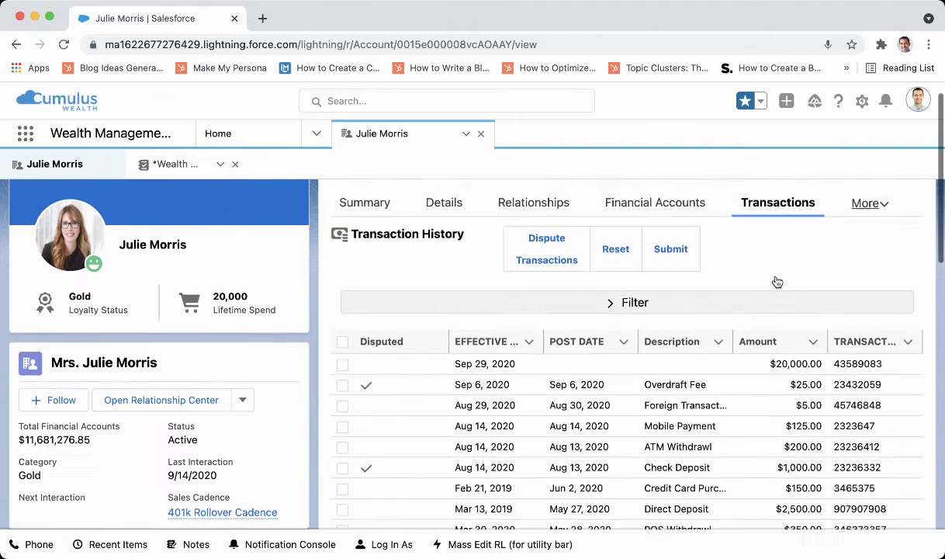
click(862, 220)
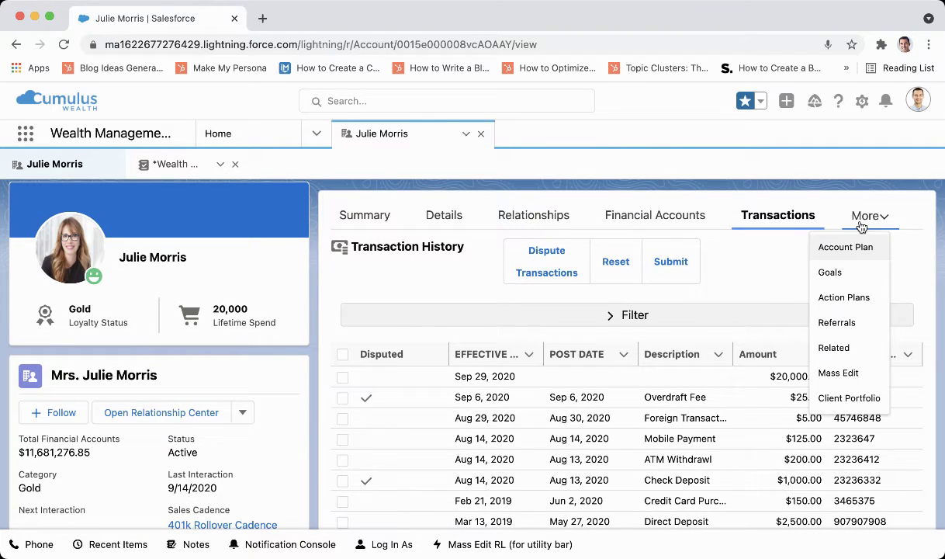
- Show the Referrals tab: six referrals made, all converted, generating $12,350 in revenue
click(839, 323)
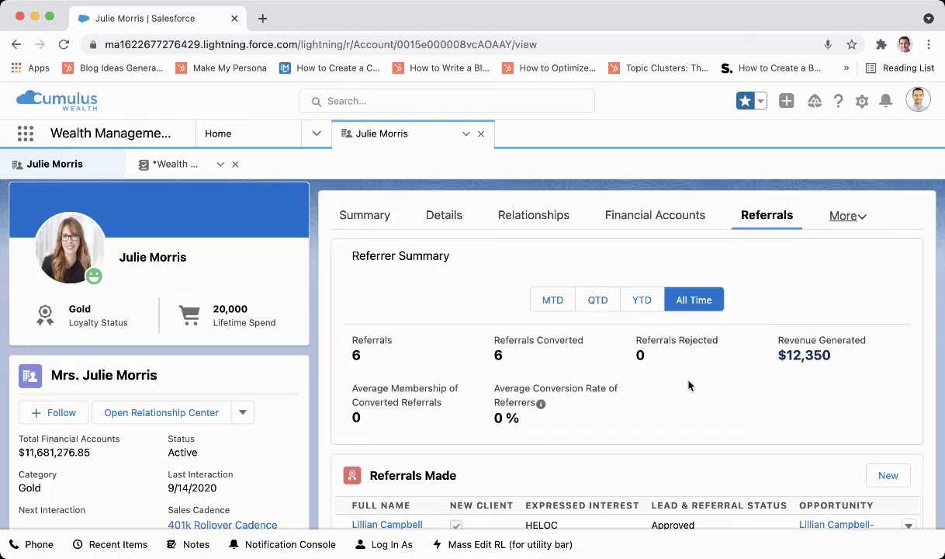
scroll(689, 386, down, 3)
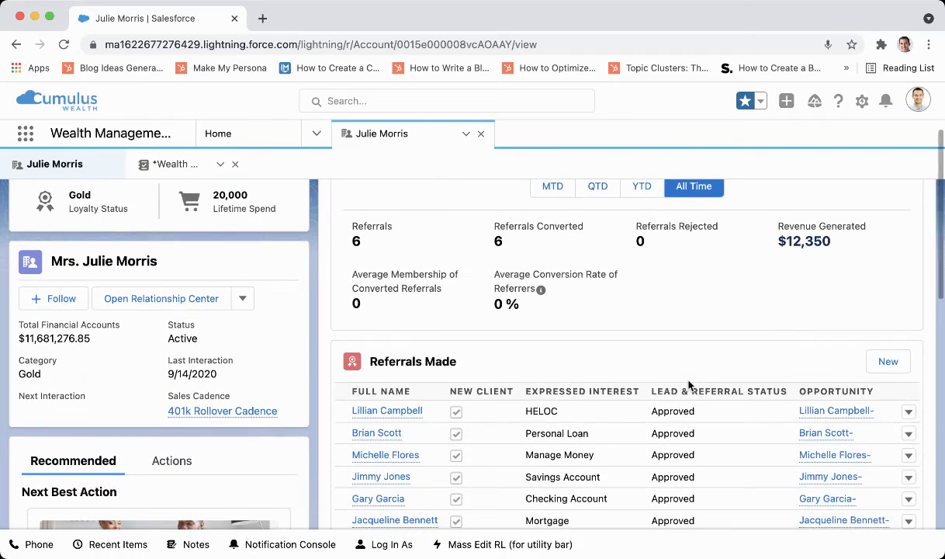
scroll(689, 386, down, 1)
scroll(689, 386, up, 4)
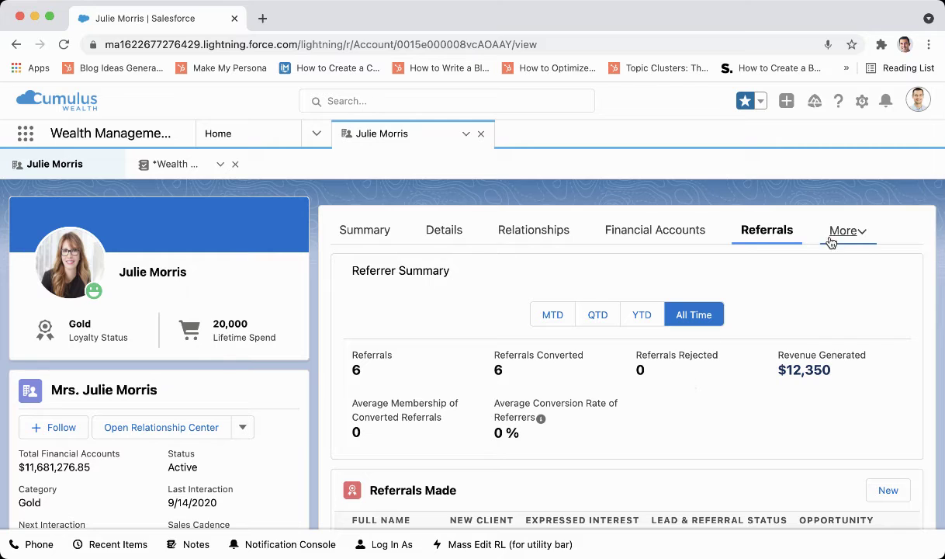
- Show the Client Portfolio's $5.1M value, S&P 500 comparison and top five positions
click(844, 230)
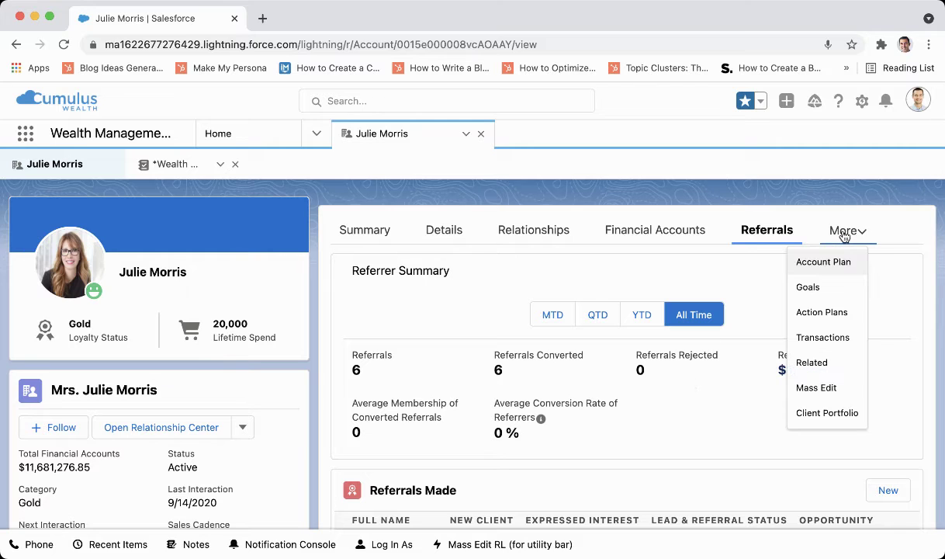
click(836, 413)
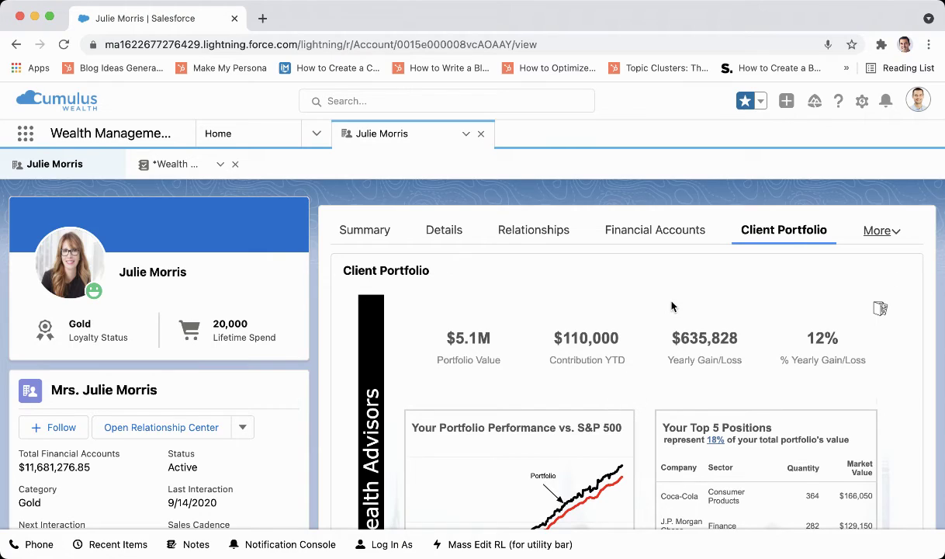
scroll(648, 307, down, 3)
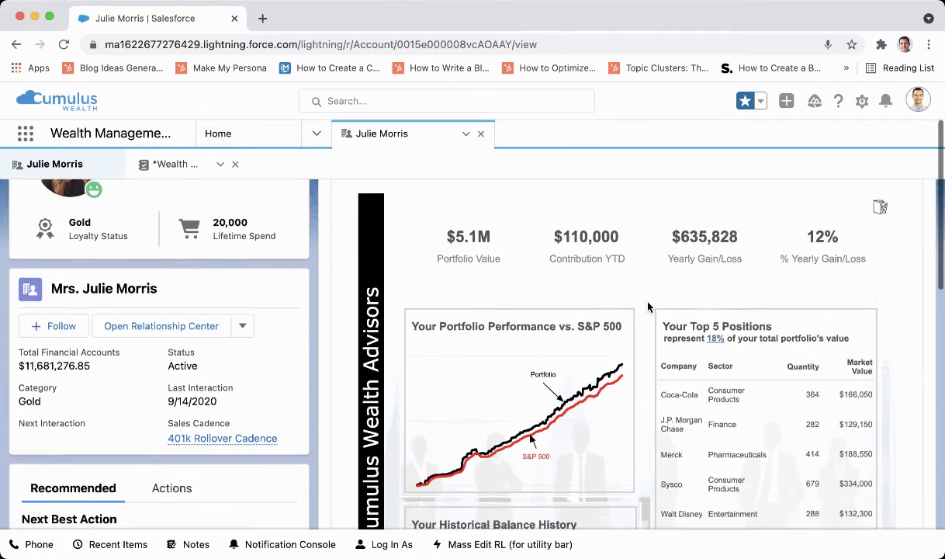
scroll(648, 307, down, 2)
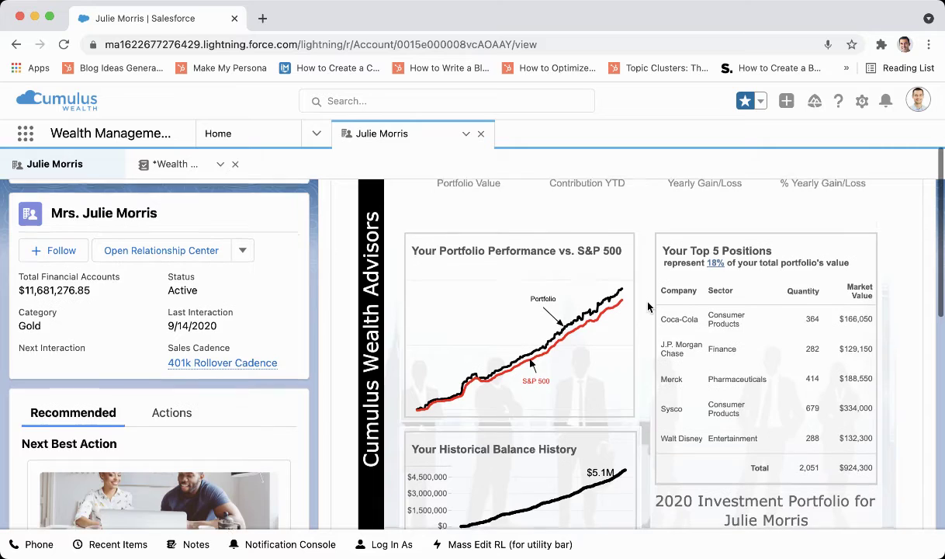
scroll(648, 307, down, 1)
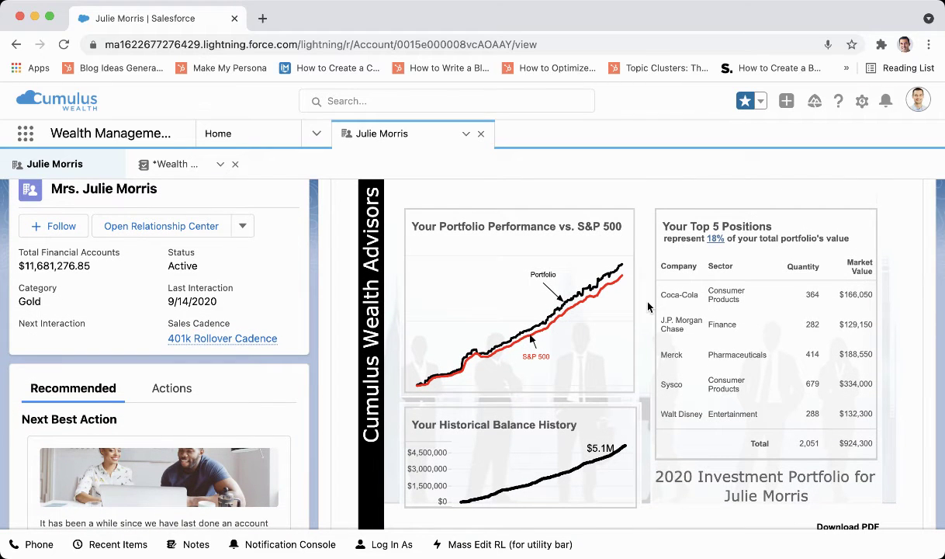
- Return to the client's Summary tab with its Life Events timeline
scroll(648, 307, up, 1)
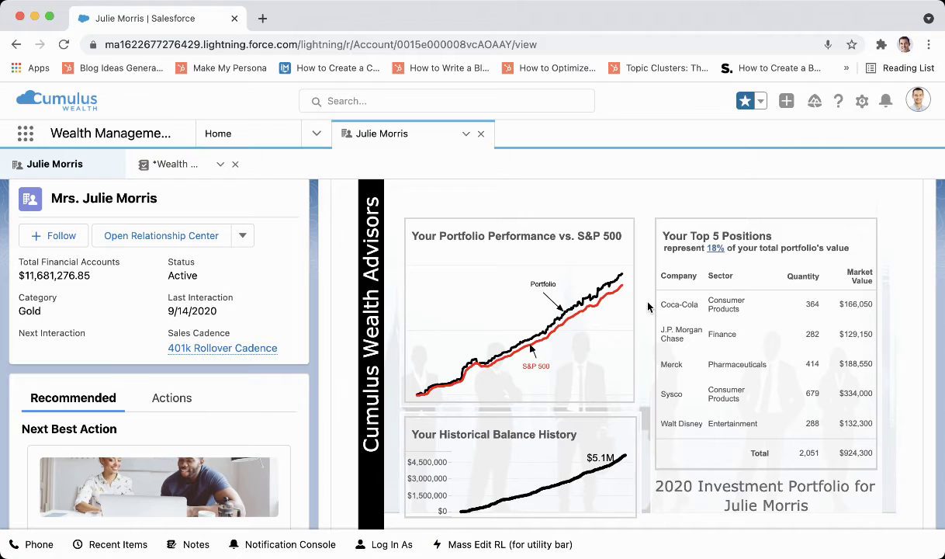
scroll(648, 308, up, 4)
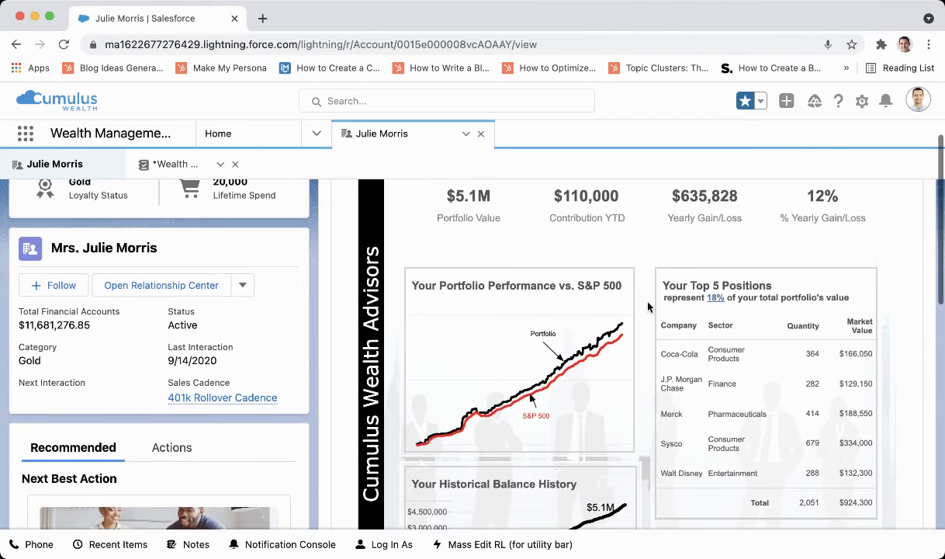
scroll(648, 307, up, 3)
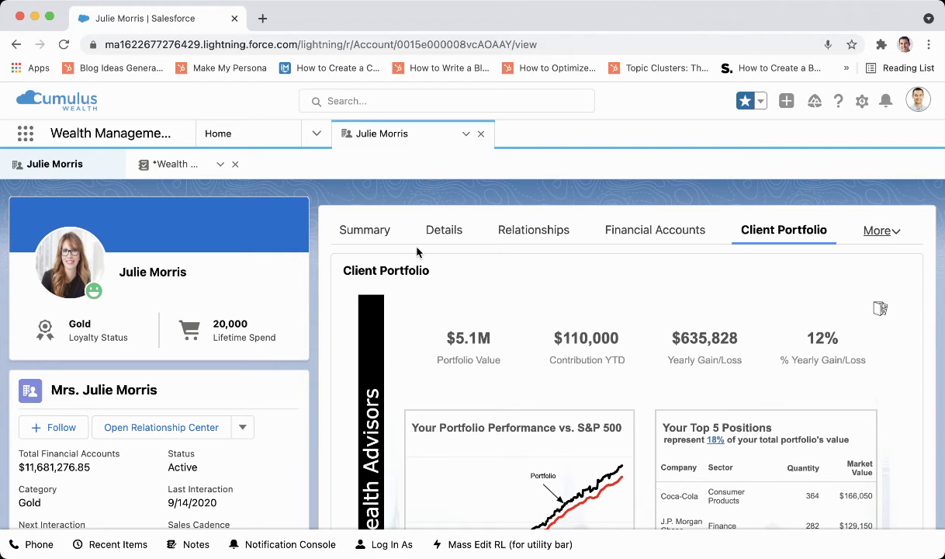
click(365, 233)
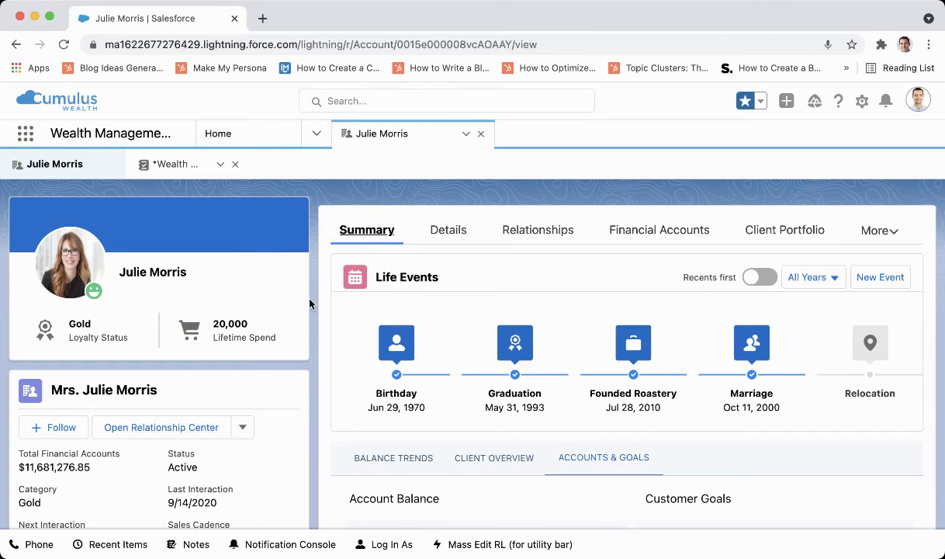